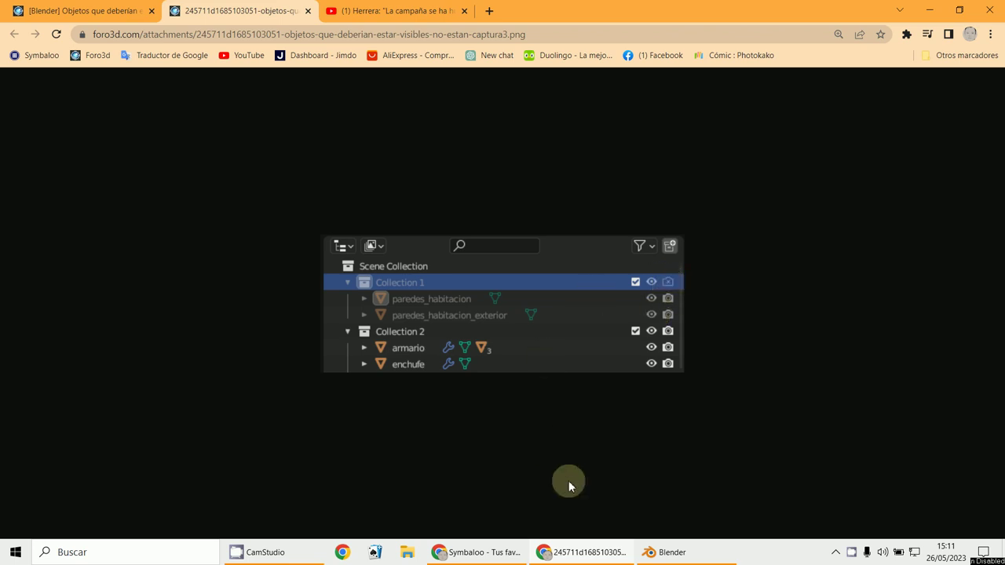
Switch to Blender and duplicate the default cube three times, placing the copies in a descending diagonal row in front of it.
{"action": "left_click", "coordinate": [666, 554]}
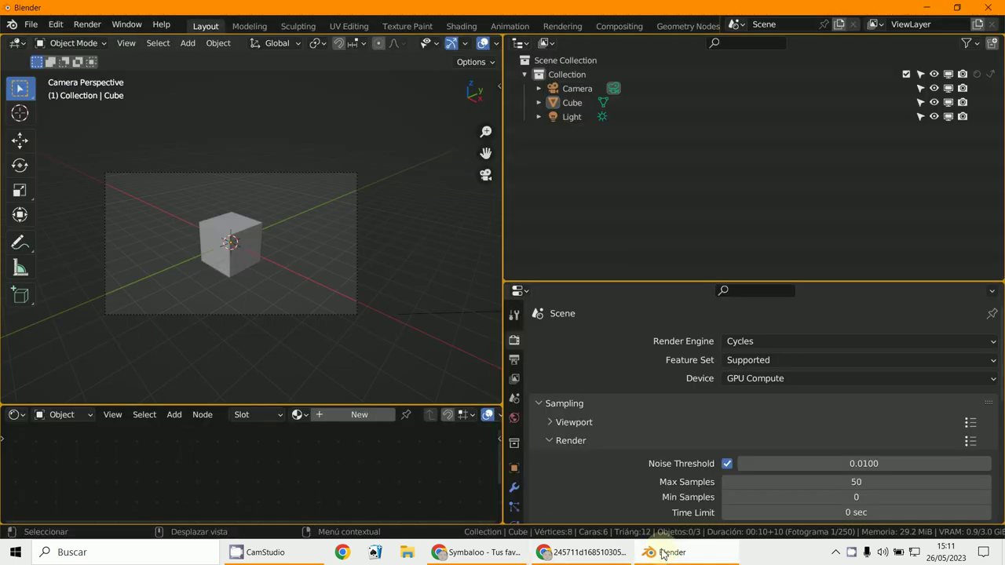
{"action": "left_click", "coordinate": [247, 262]}
{"action": "scroll", "coordinate": [251, 255], "scroll_direction": "up", "scroll_amount": 3}
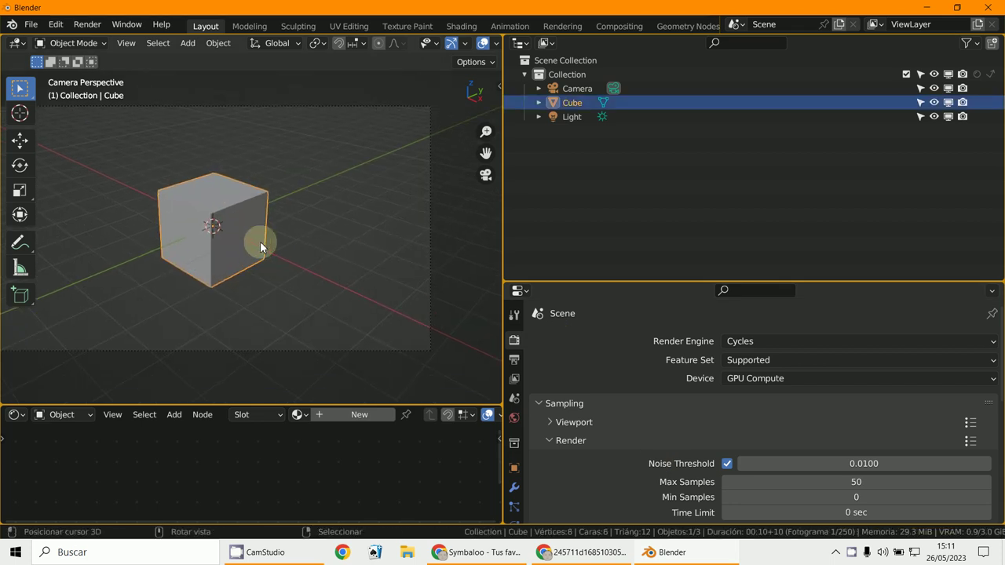
{"action": "key", "text": "shift+d"}
{"action": "left_click", "coordinate": [276, 267]}
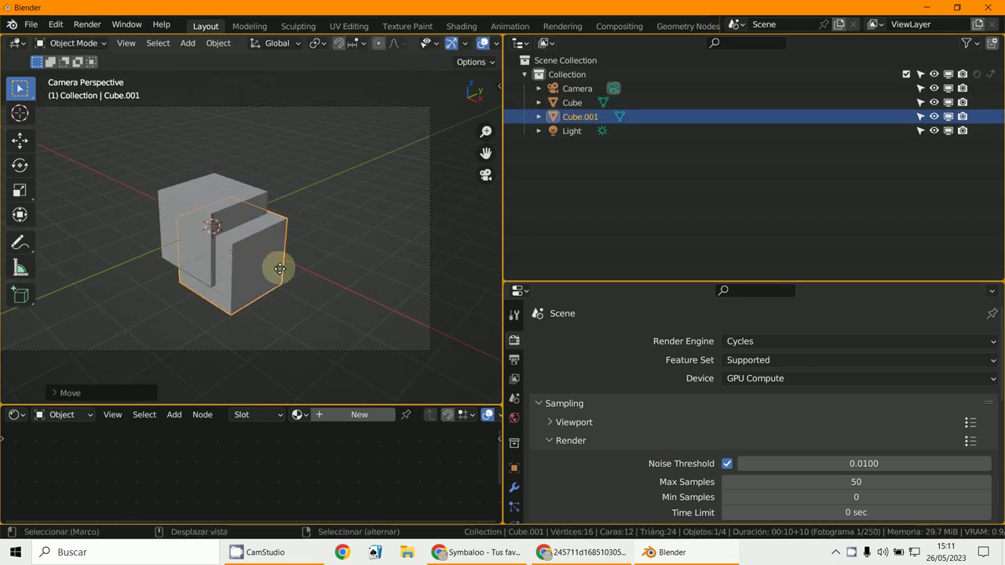
{"action": "key", "text": "shift+d"}
{"action": "left_click", "coordinate": [299, 304]}
{"action": "key", "text": "shift+d"}
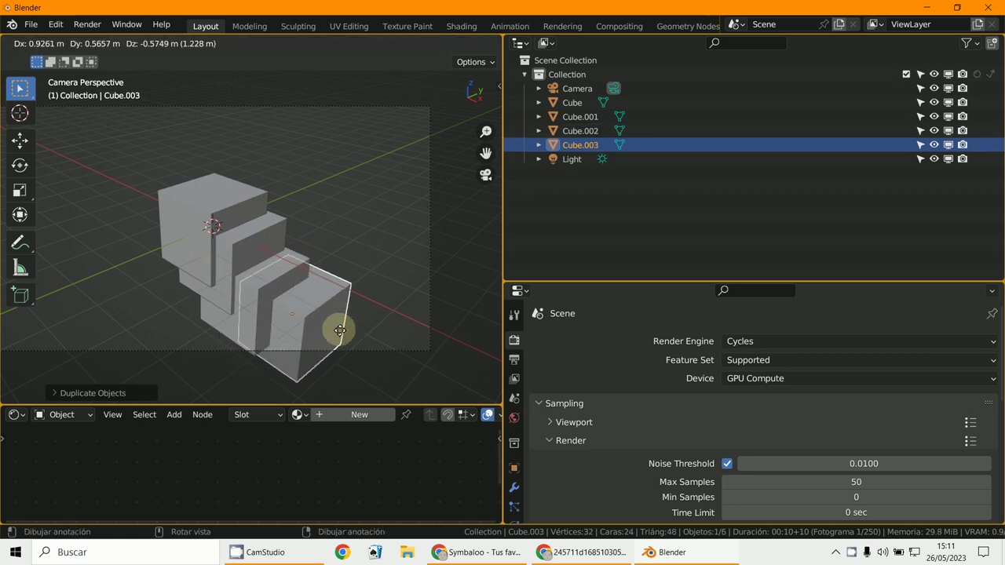
{"action": "left_click", "coordinate": [336, 329]}
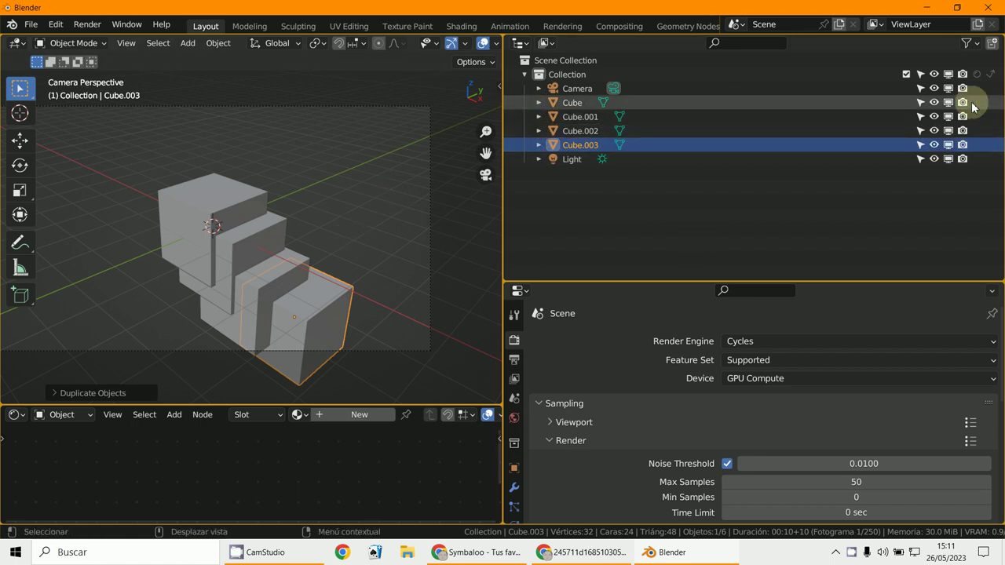
Hide Cube.003, Cube.002 and Cube.001 in the viewport, and show all three again.
{"action": "left_click", "coordinate": [934, 144]}
{"action": "left_click", "coordinate": [934, 130]}
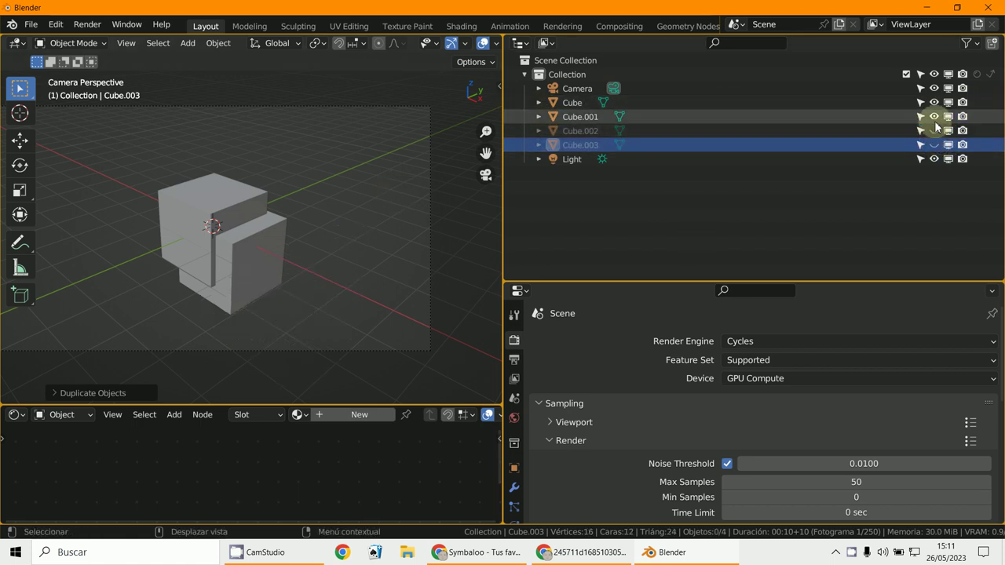
{"action": "left_click", "coordinate": [934, 118]}
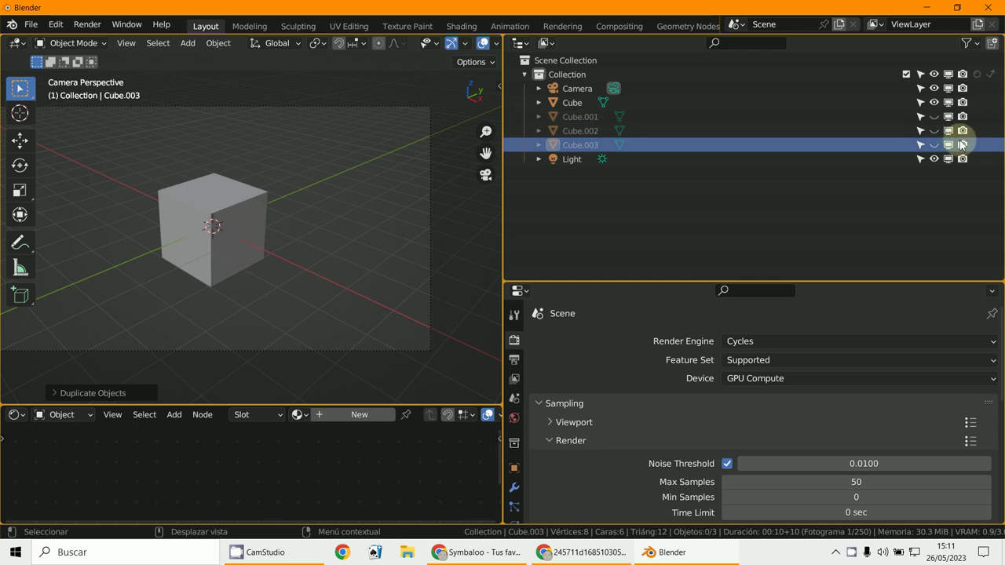
{"action": "left_click_drag", "start_coordinate": [934, 116], "coordinate": [935, 146]}
Expand the Scene Collection hierarchy in the outliner by one level, down to each object's data.
{"action": "left_click", "coordinate": [539, 130]}
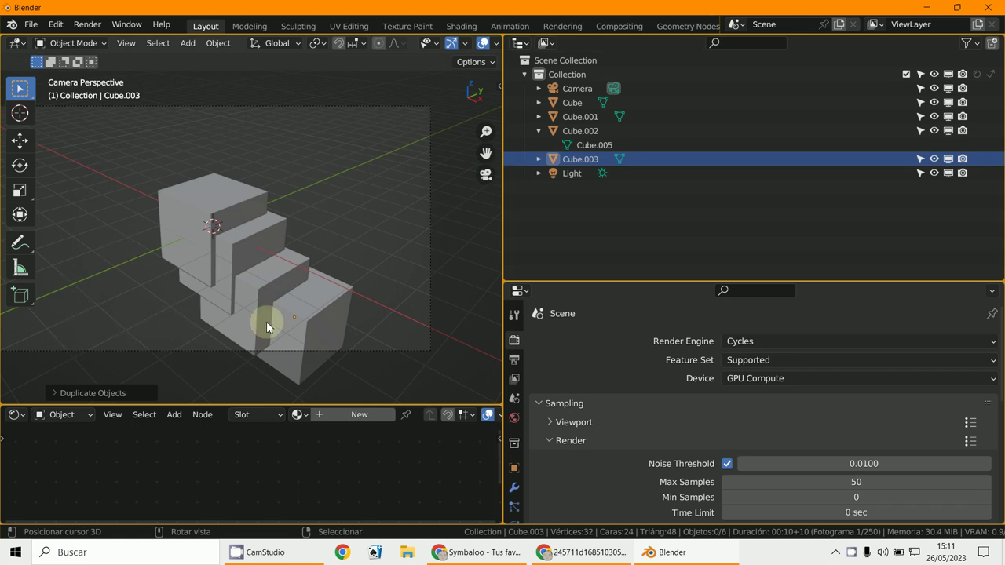
{"action": "left_click", "coordinate": [296, 337]}
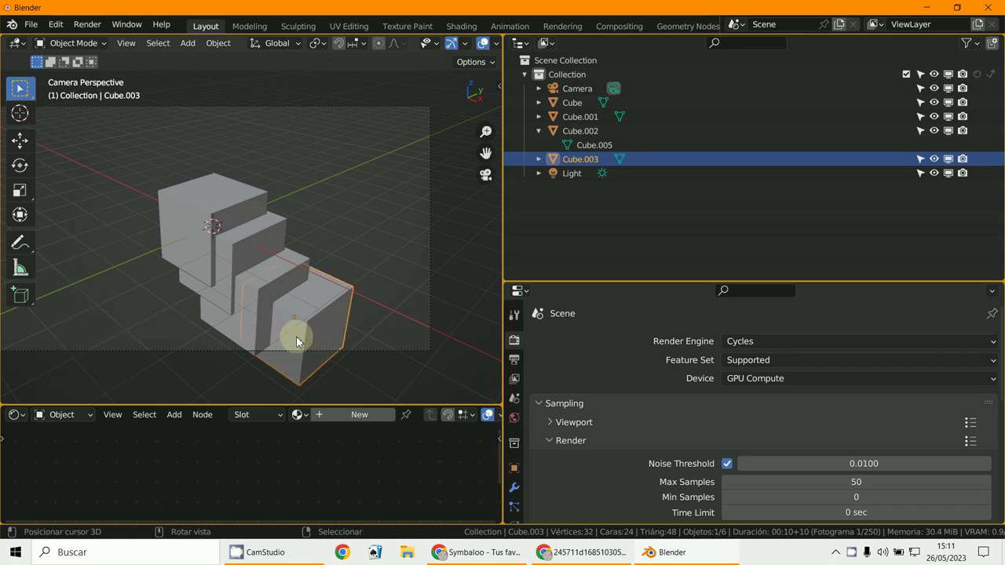
{"action": "left_click", "coordinate": [32, 25]}
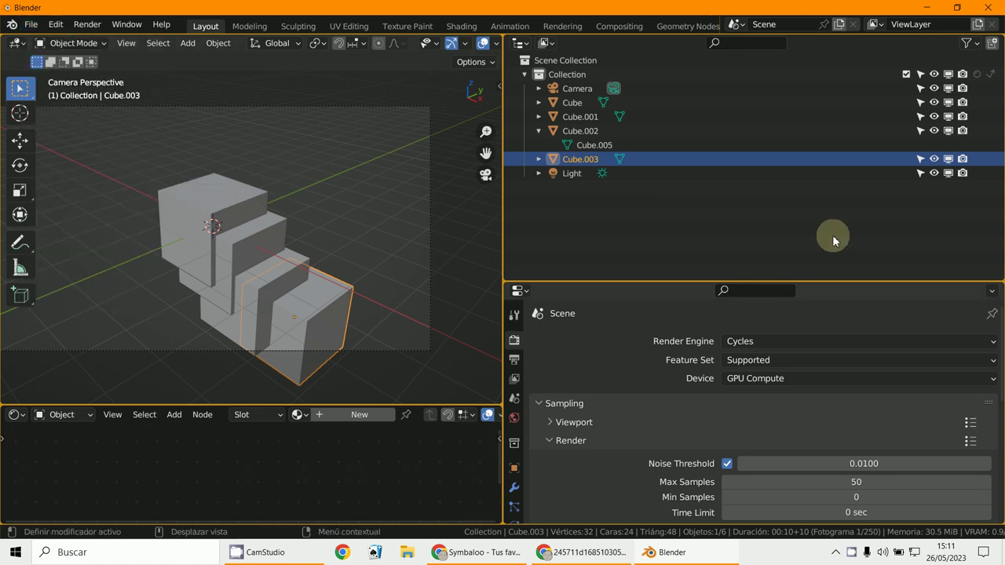
{"action": "right_click", "coordinate": [591, 55]}
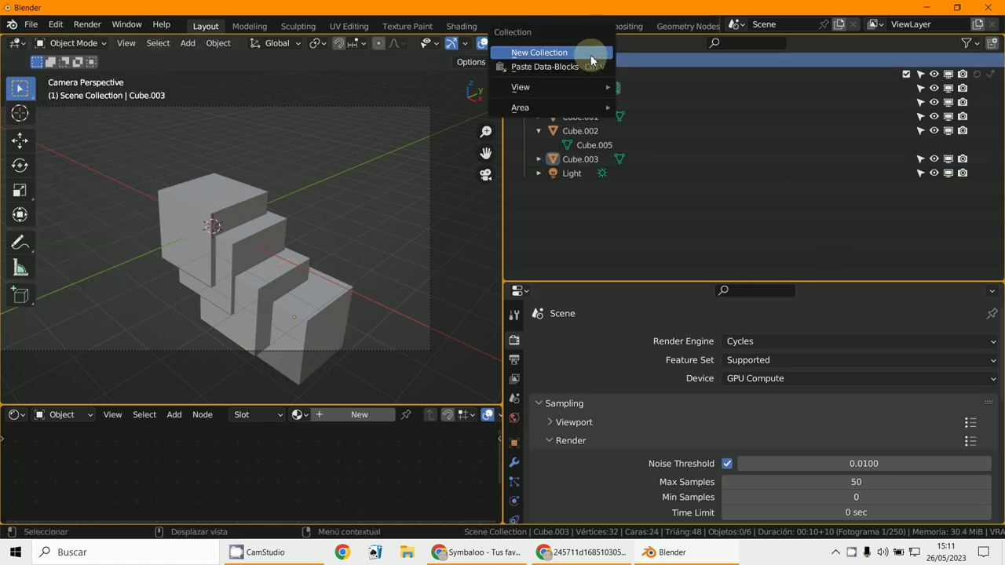
{"action": "mouse_move", "coordinate": [579, 85]}
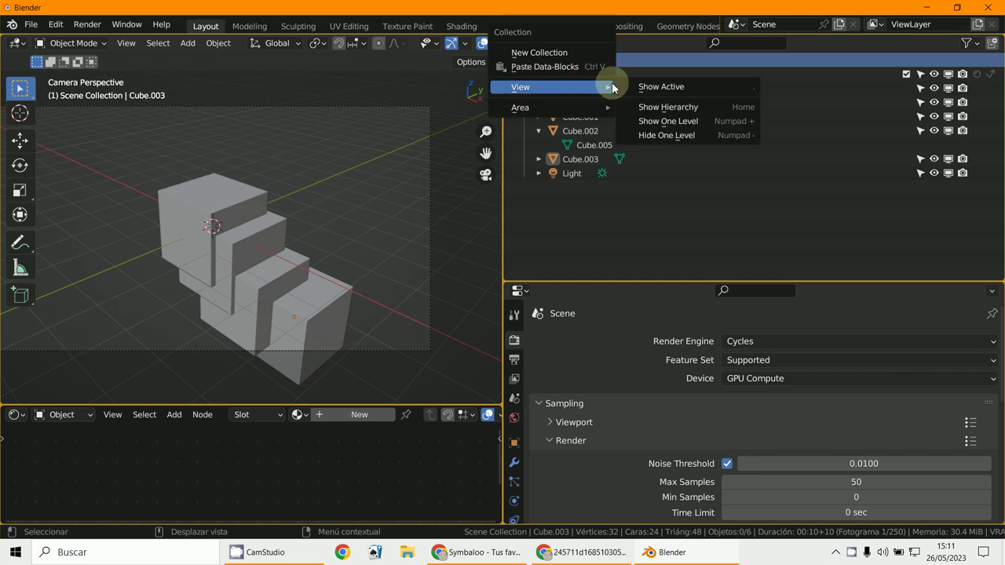
{"action": "left_click", "coordinate": [681, 122]}
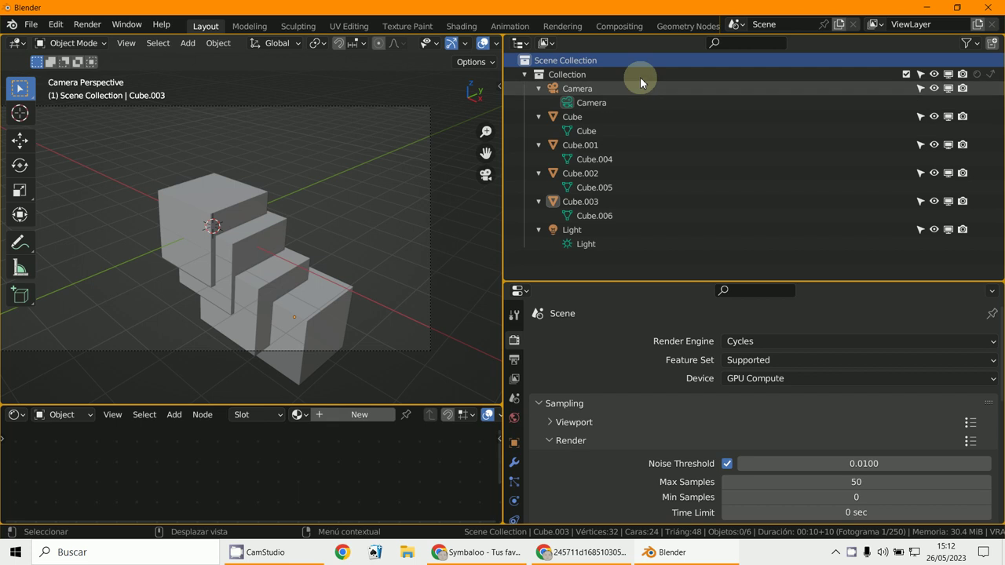
{"action": "right_click", "coordinate": [621, 63]}
{"action": "mouse_move", "coordinate": [611, 84]}
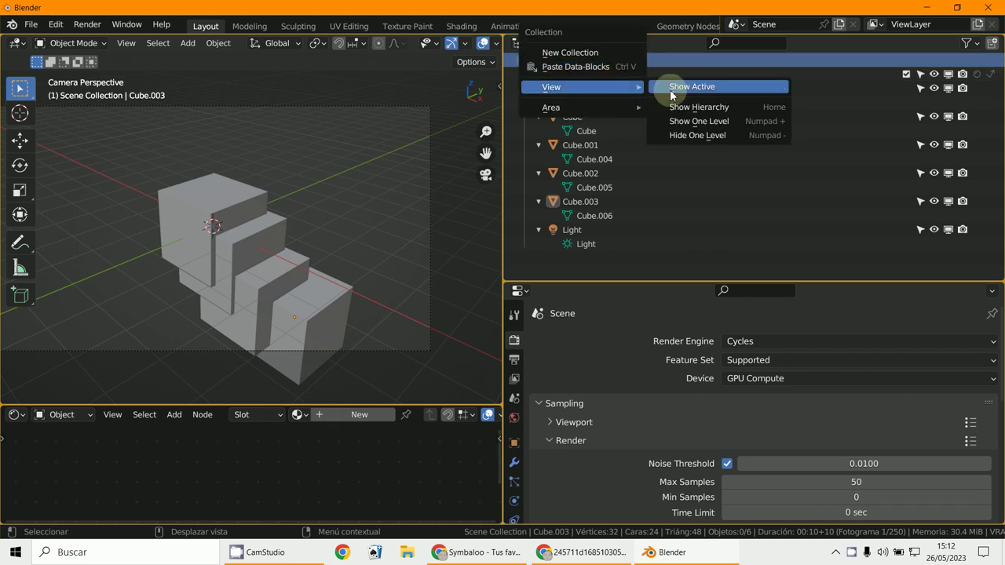
{"action": "left_click", "coordinate": [705, 117]}
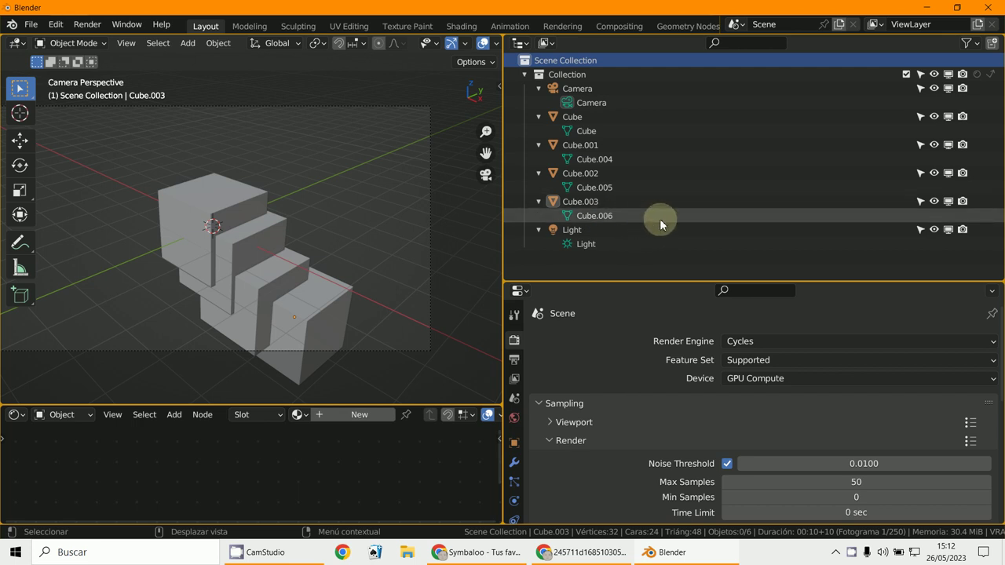
Link the object Torus.003 from D:\BLENDER\cadena.blend into the scene.
{"action": "left_click", "coordinate": [30, 25]}
{"action": "left_click", "coordinate": [63, 167]}
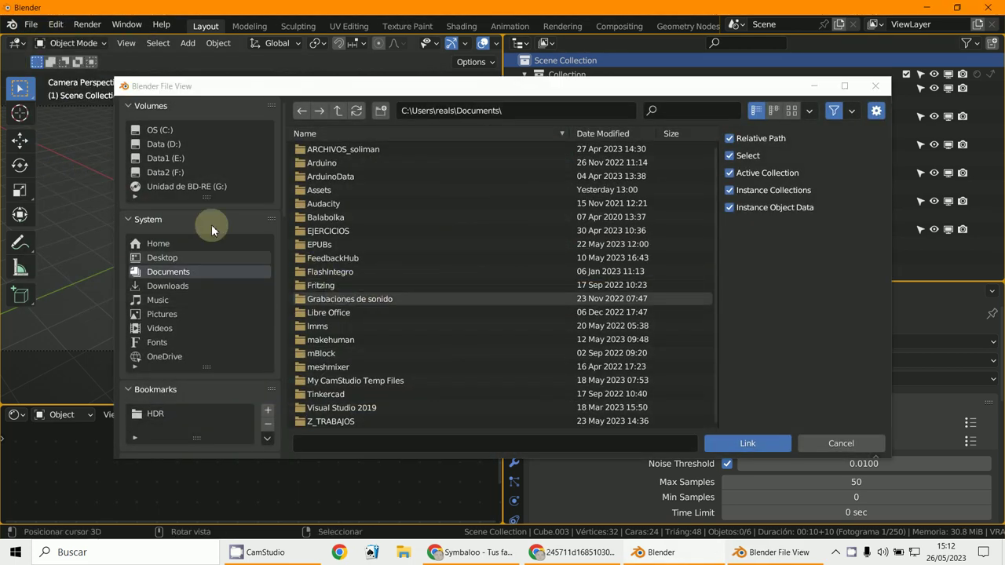
{"action": "left_click", "coordinate": [186, 143]}
{"action": "left_click", "coordinate": [321, 182]}
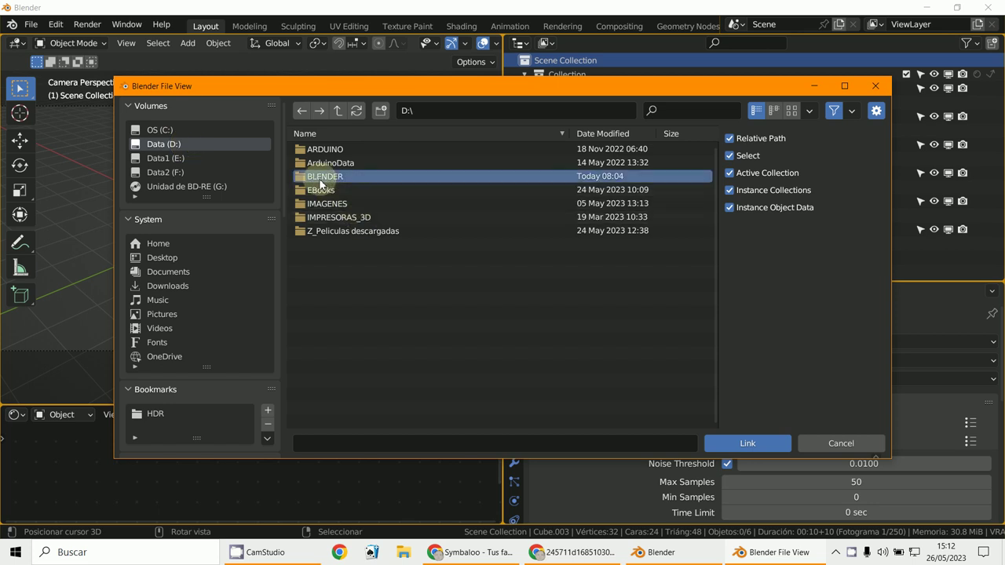
{"action": "double_click", "coordinate": [321, 179]}
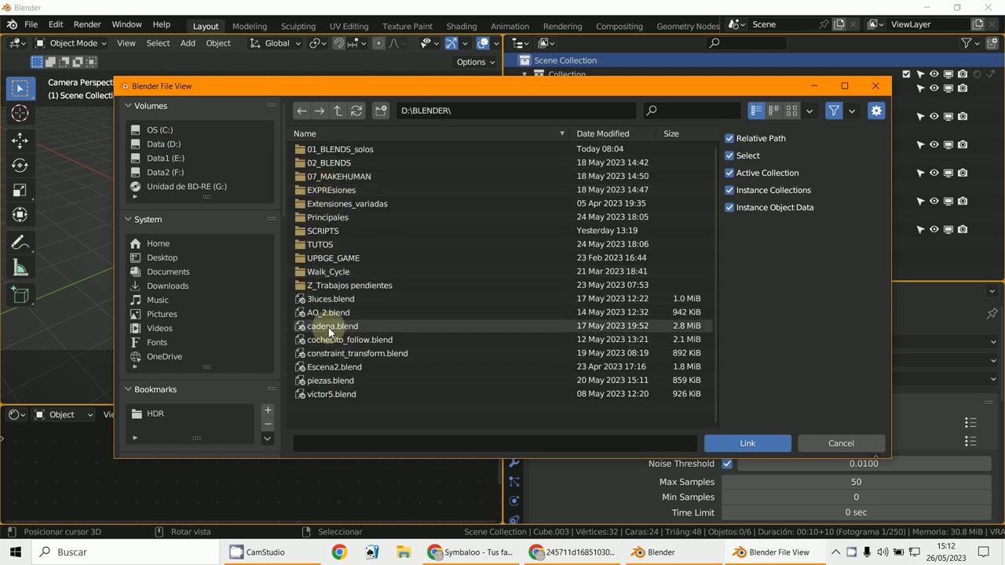
{"action": "double_click", "coordinate": [328, 326]}
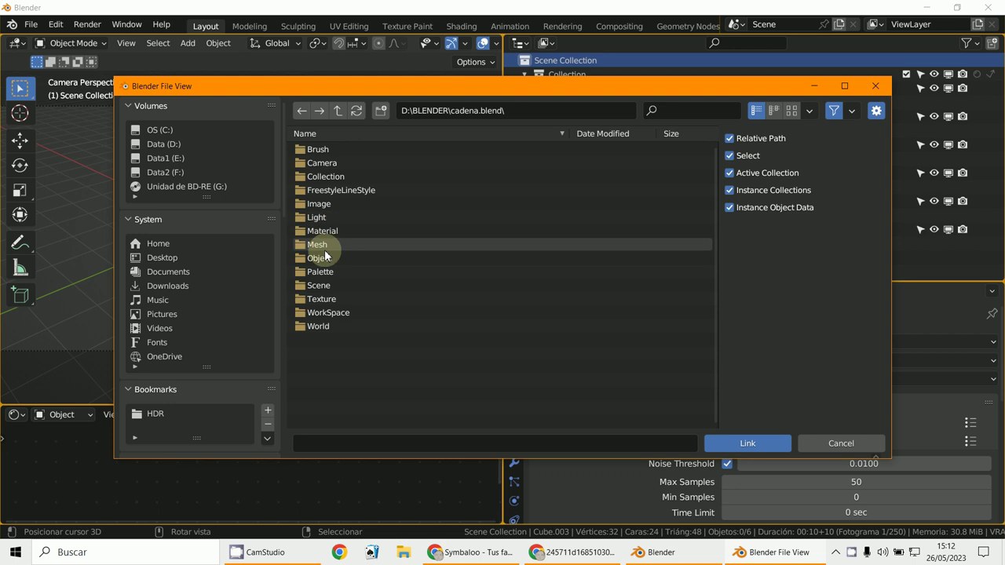
{"action": "double_click", "coordinate": [325, 257]}
{"action": "left_click", "coordinate": [330, 218]}
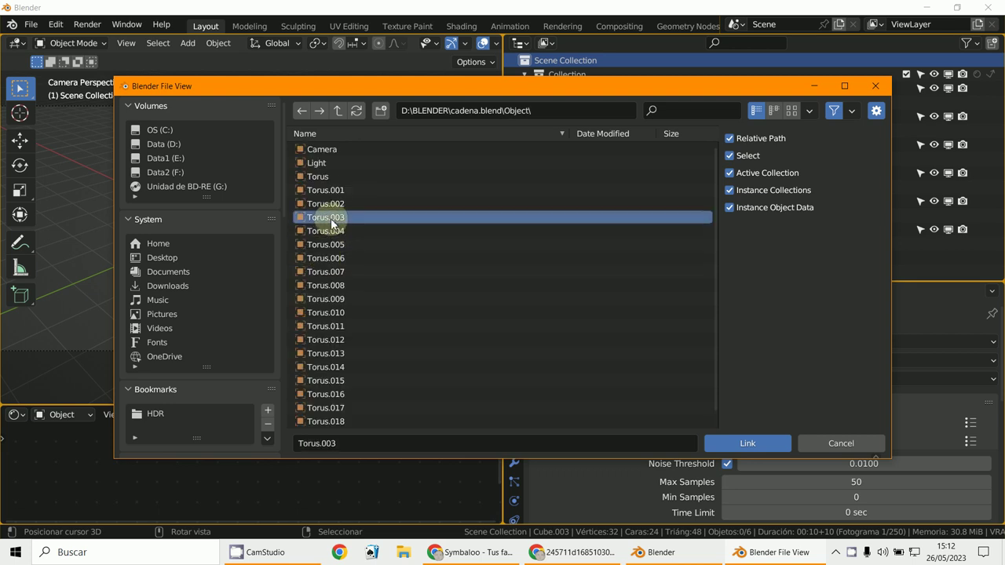
{"action": "left_click", "coordinate": [748, 445]}
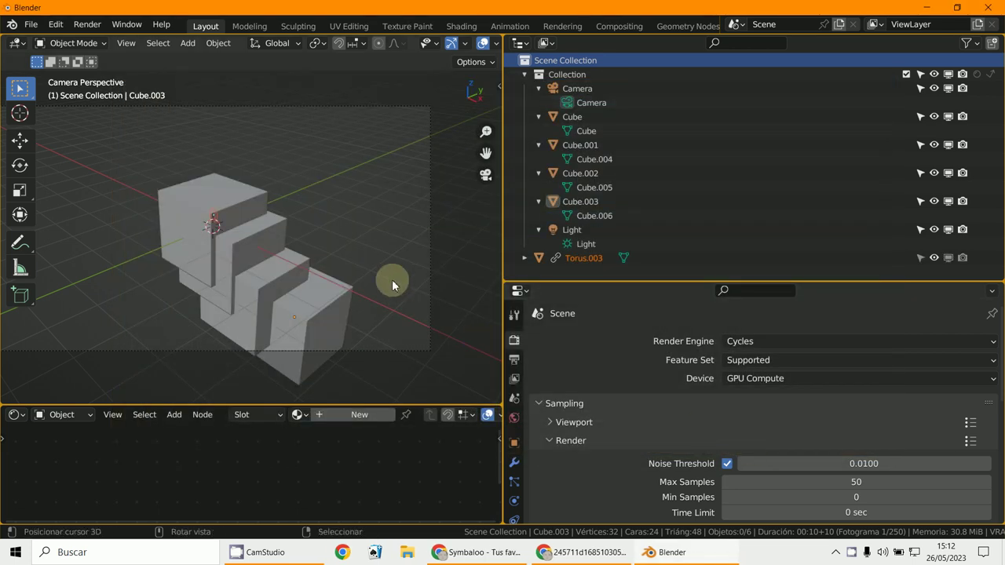
Try to move the linked torus, and display the active object's transform values in the 3D viewport.
{"action": "key", "text": "g"}
{"action": "left_click", "coordinate": [430, 204]}
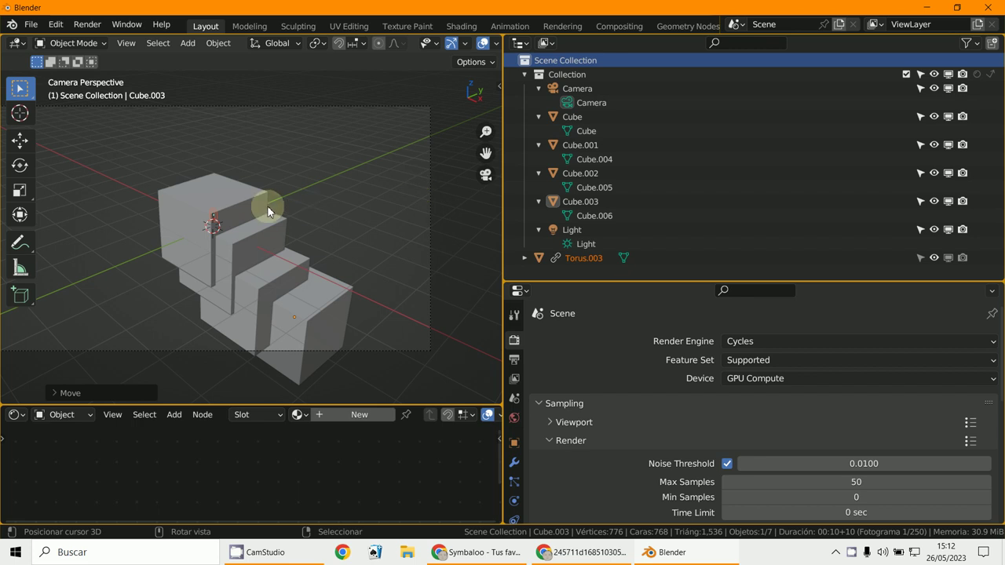
{"action": "key", "text": "g"}
{"action": "key", "text": "Escape"}
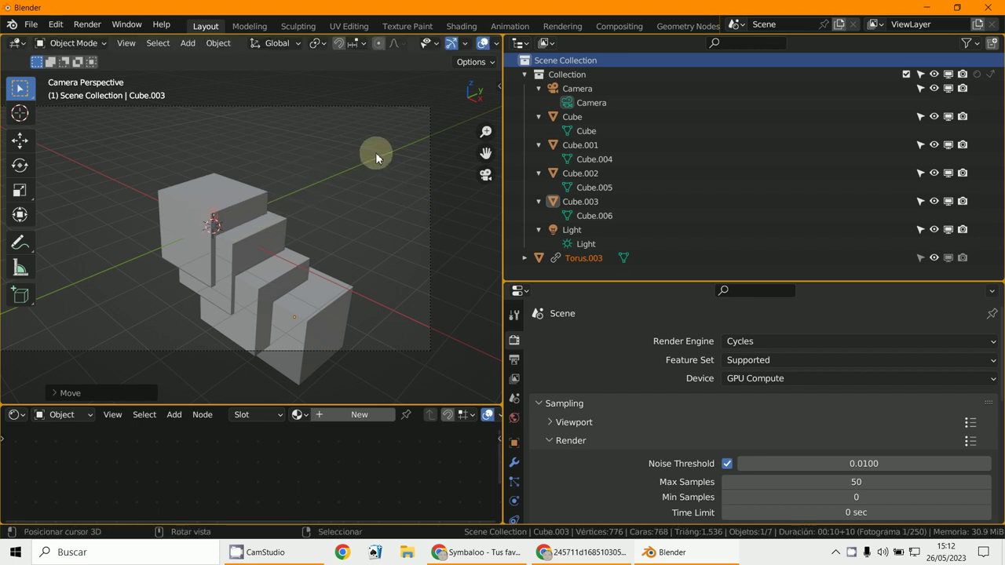
{"action": "key", "text": "n"}
{"action": "left_click", "coordinate": [497, 88]}
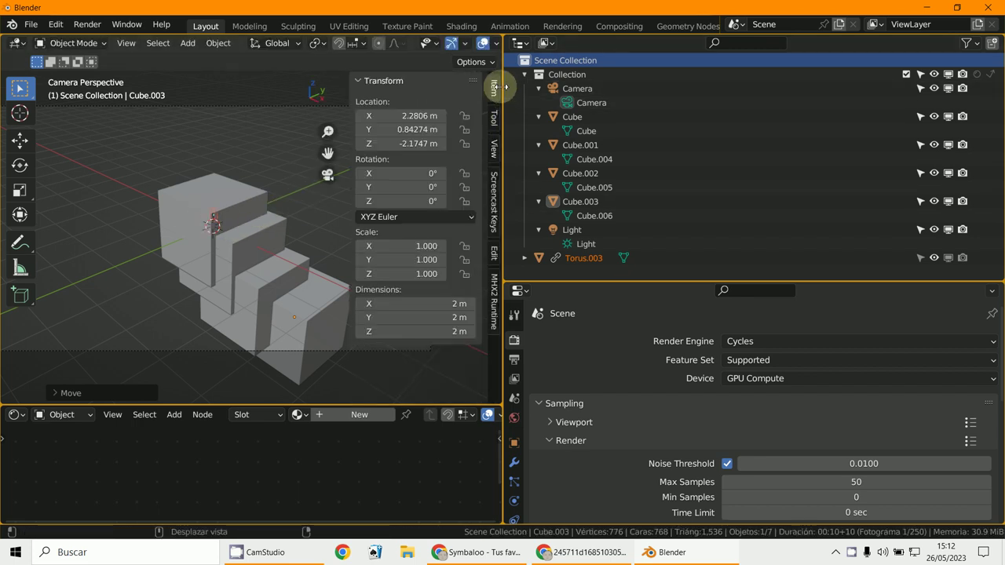
{"action": "scroll", "coordinate": [516, 497], "scroll_direction": "down", "scroll_amount": 1}
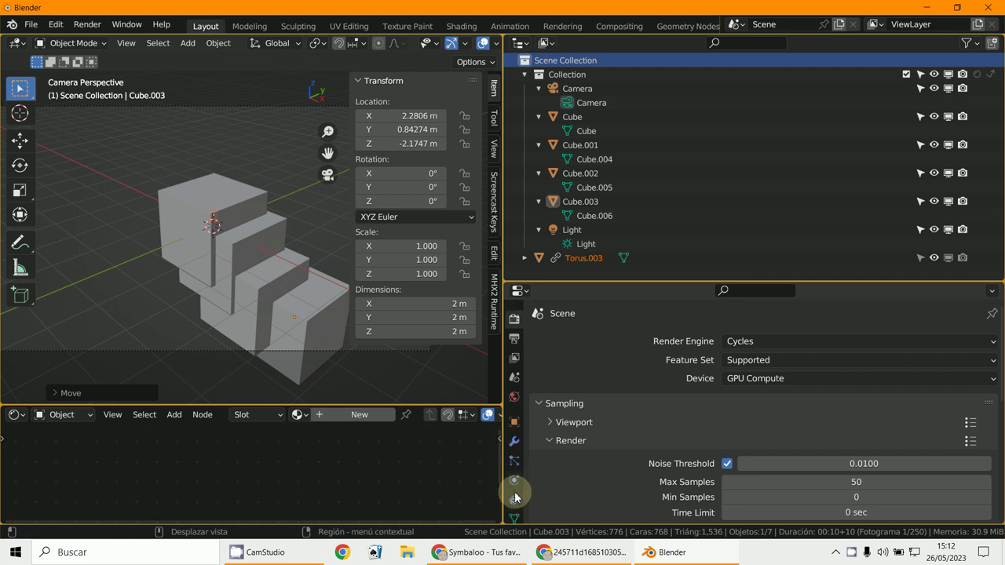
Delete Cube, Cube.001 and Cube.002 from the scene, and select the linked torus they were covering.
{"action": "left_click", "coordinate": [186, 251]}
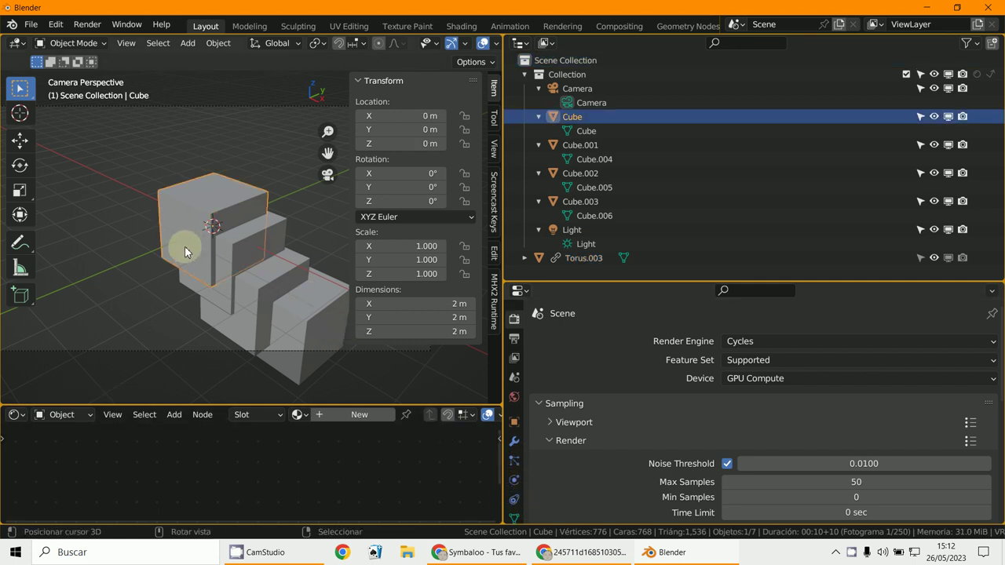
{"action": "key", "text": "x"}
{"action": "left_click", "coordinate": [186, 251]}
{"action": "left_click", "coordinate": [225, 277]}
{"action": "key", "text": "x"}
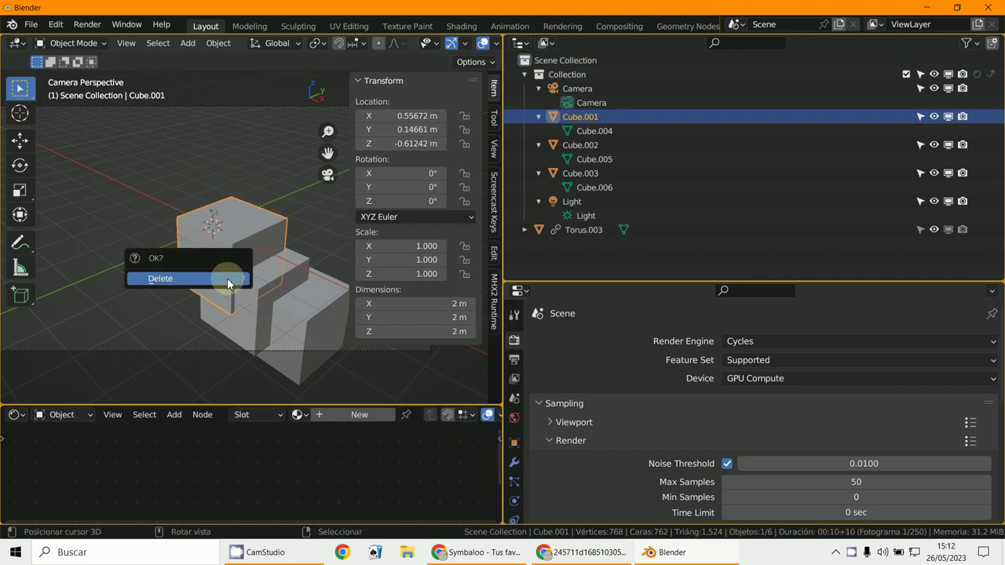
{"action": "left_click", "coordinate": [227, 281]}
{"action": "left_click", "coordinate": [227, 281]}
{"action": "key", "text": "x"}
{"action": "left_click", "coordinate": [227, 282]}
{"action": "scroll", "coordinate": [223, 275], "scroll_direction": "up", "scroll_amount": 5}
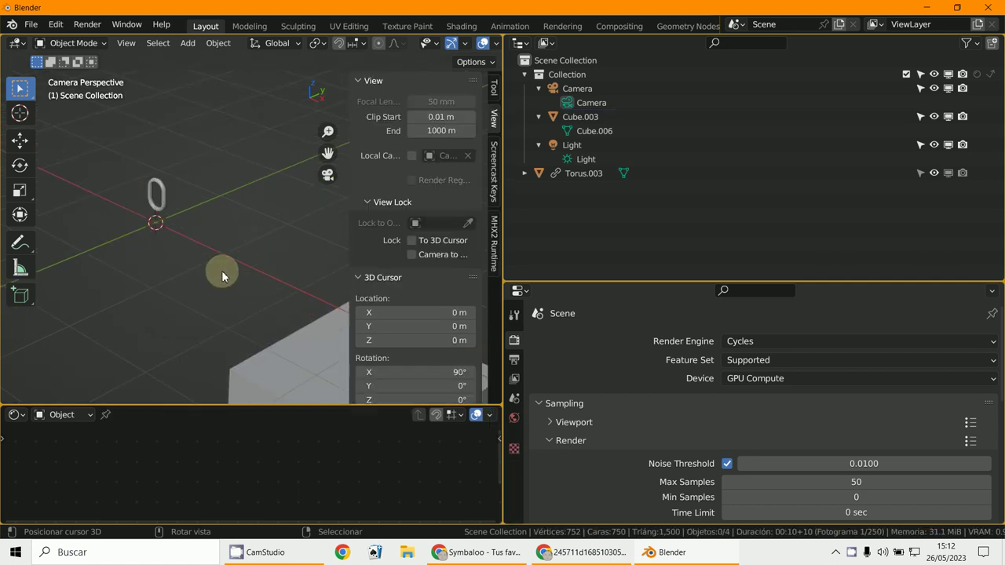
{"action": "left_click", "coordinate": [188, 235]}
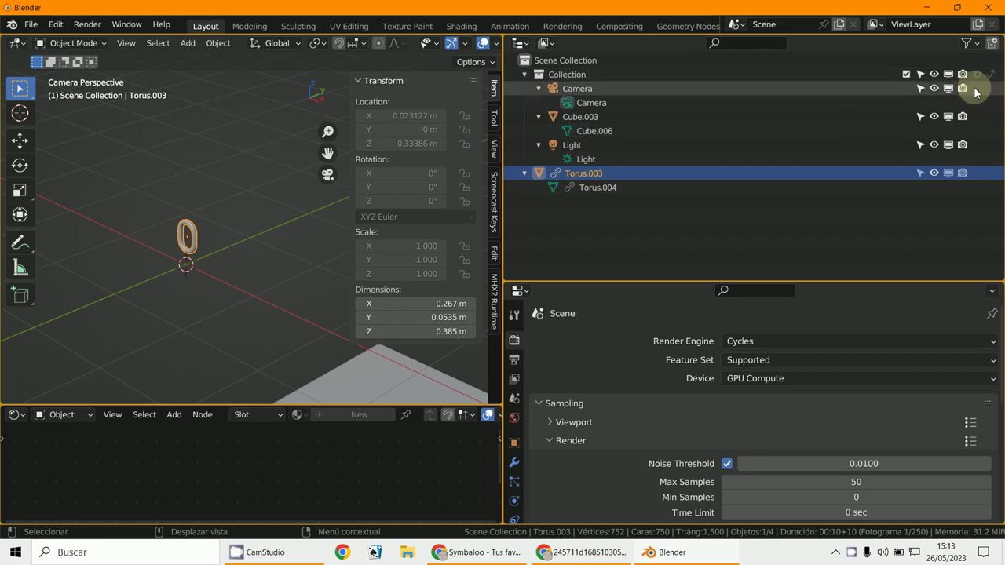
Add a new empty collection to the scene and exclude it from the view layer.
{"action": "left_click", "coordinate": [992, 50]}
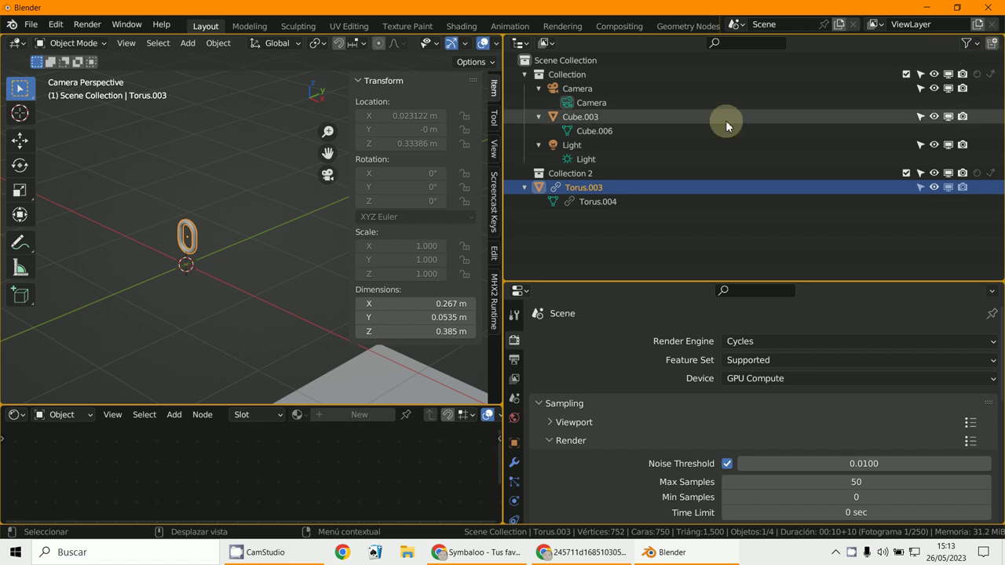
{"action": "left_click", "coordinate": [573, 174]}
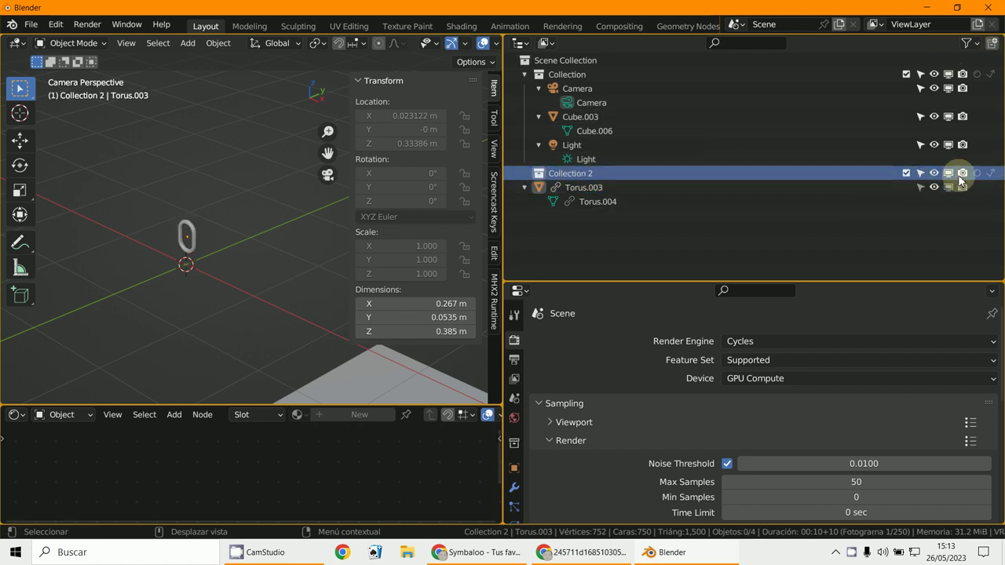
{"action": "left_click", "coordinate": [969, 43]}
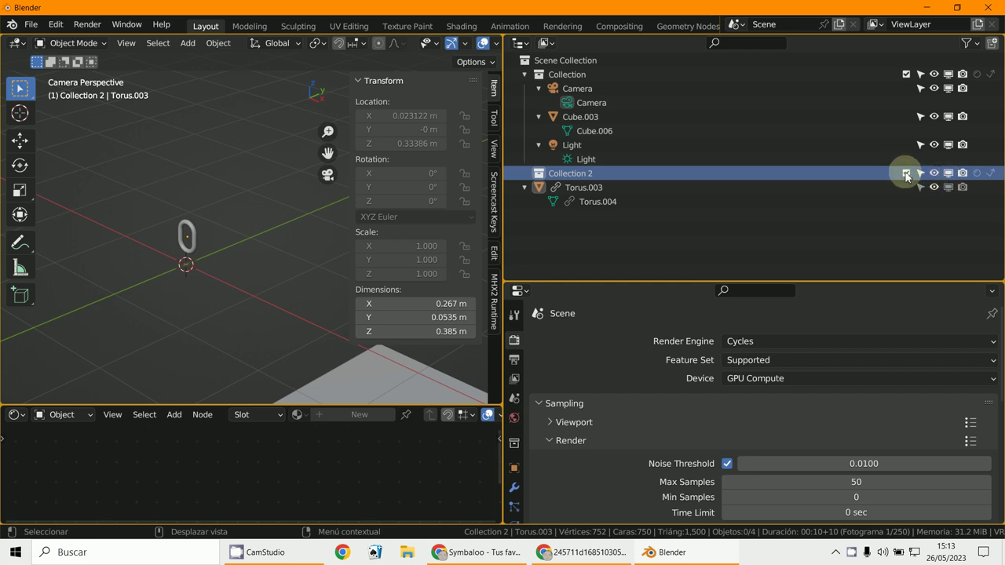
{"action": "left_click", "coordinate": [905, 173]}
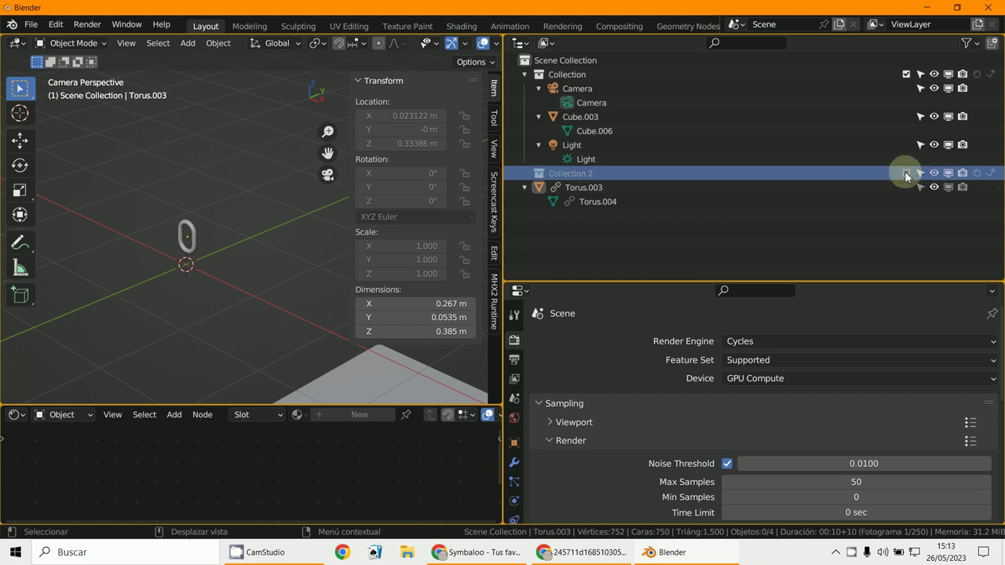
Select the linked Torus.003 and collapse the Camera, Cube.003 and Light entries in the outliner.
{"action": "left_click", "coordinate": [598, 188]}
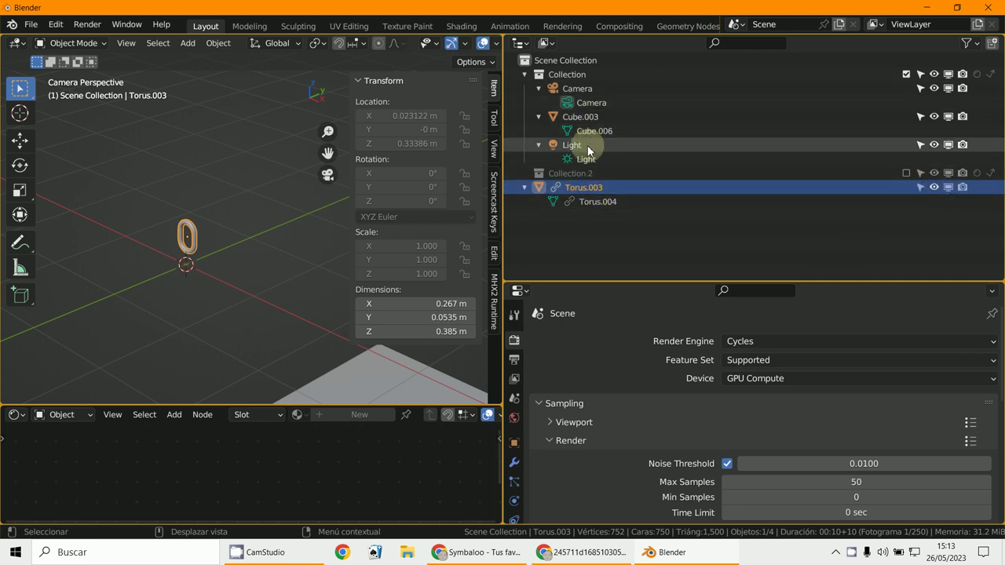
{"action": "left_click", "coordinate": [538, 88]}
{"action": "left_click", "coordinate": [538, 102]}
{"action": "left_click", "coordinate": [538, 116]}
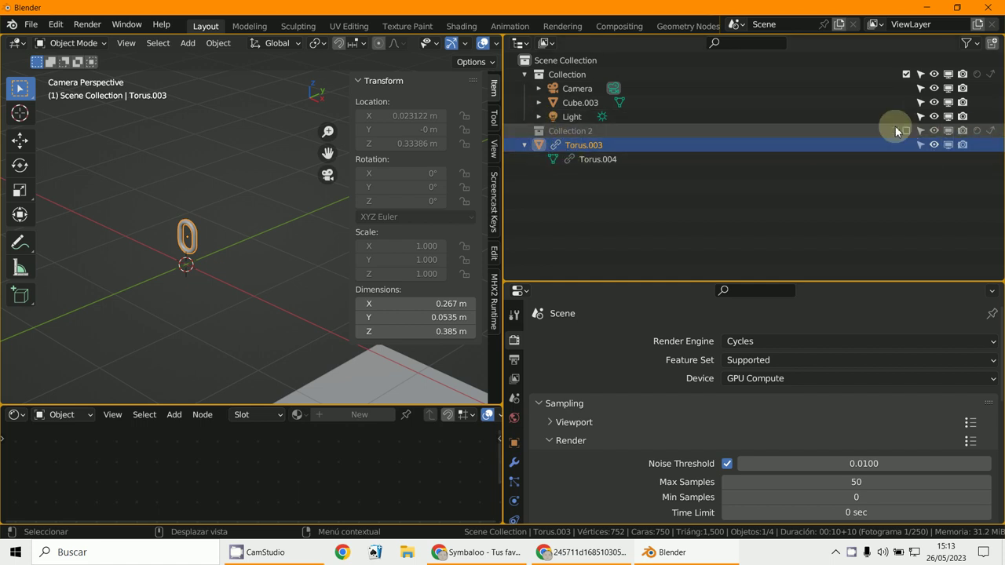
Try to move the linked torus, select its mesh data Torus.004, and turn Torus.003's viewport visibility off and on again.
{"action": "left_click_drag", "start_coordinate": [183, 231], "coordinate": [189, 232]}
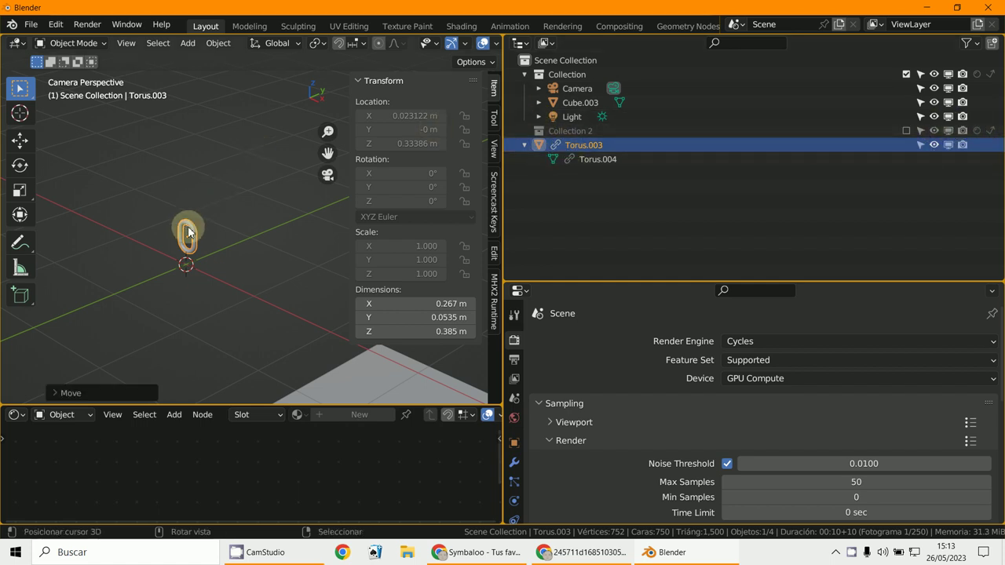
{"action": "left_click", "coordinate": [554, 158]}
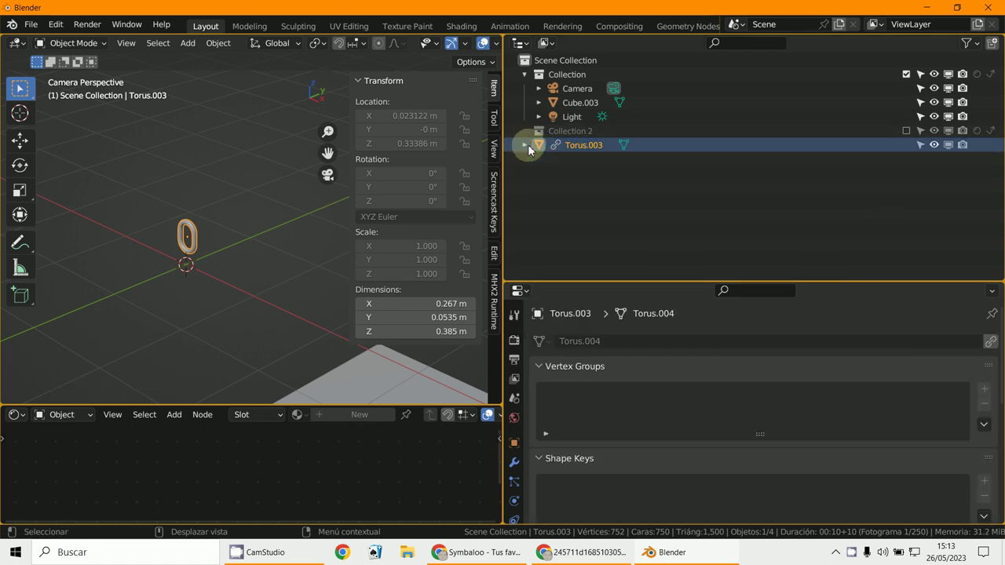
{"action": "left_click", "coordinate": [934, 145]}
{"action": "left_click", "coordinate": [933, 145]}
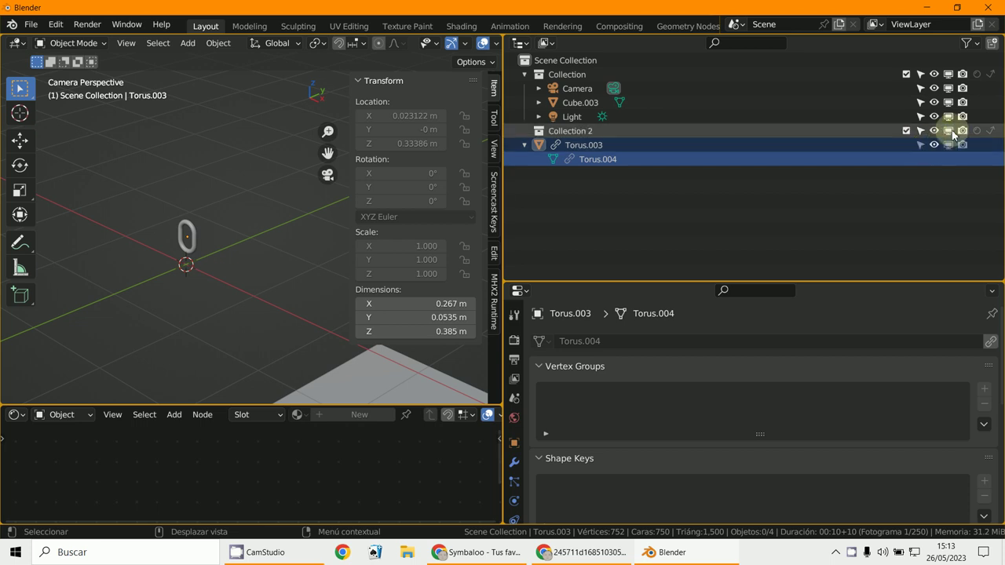
Look at the outliner's filter options, and select the linked torus's mesh data Torus.004.
{"action": "left_click", "coordinate": [970, 42]}
{"action": "left_click", "coordinate": [969, 42]}
{"action": "left_click", "coordinate": [555, 157]}
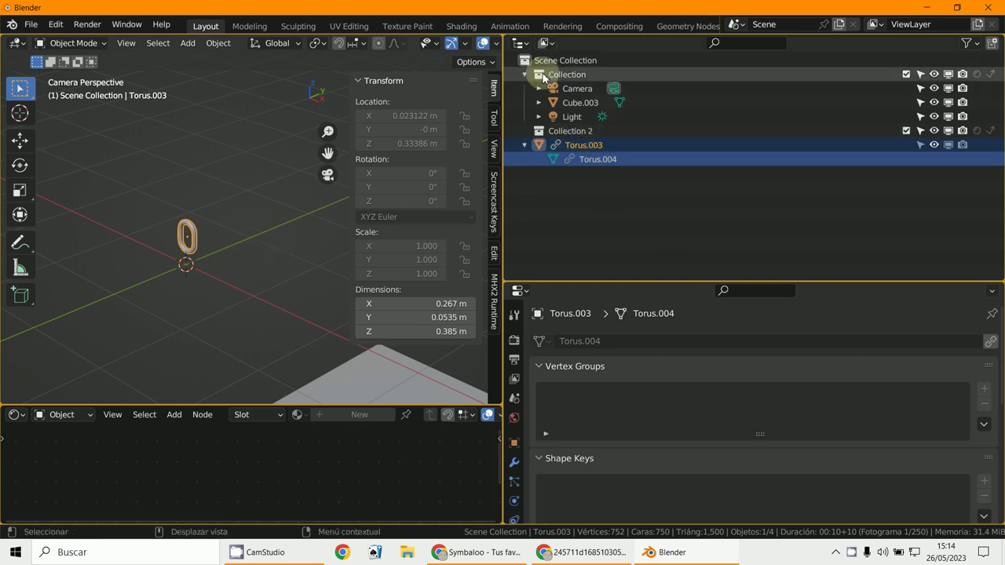
Expand Camera, Cube.003 and Light in the outliner, and inspect them and Collection 2 in turn, finishing on the cube's mesh data Cube.006.
{"action": "left_click_drag", "start_coordinate": [538, 88], "coordinate": [543, 120]}
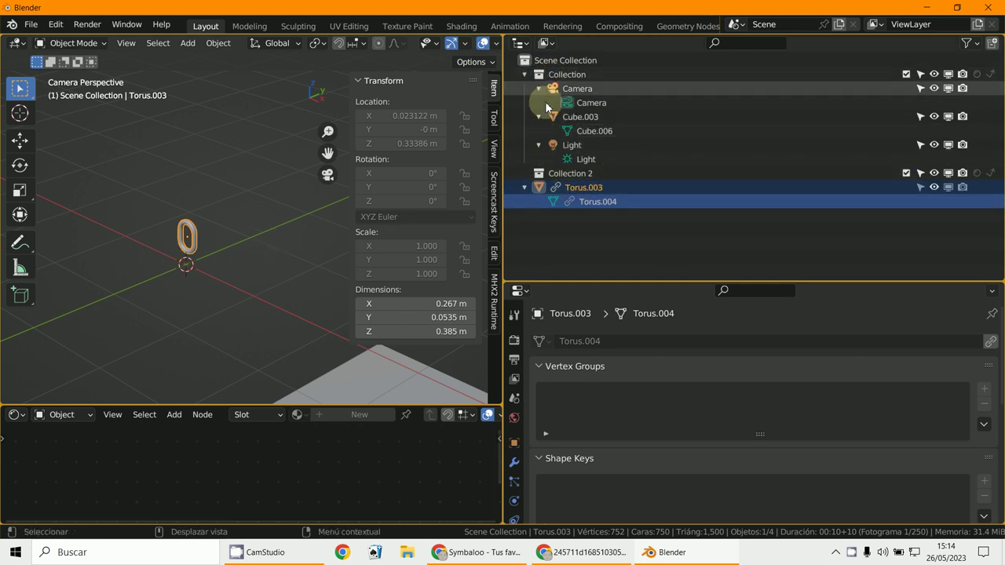
{"action": "double_click", "coordinate": [564, 89]}
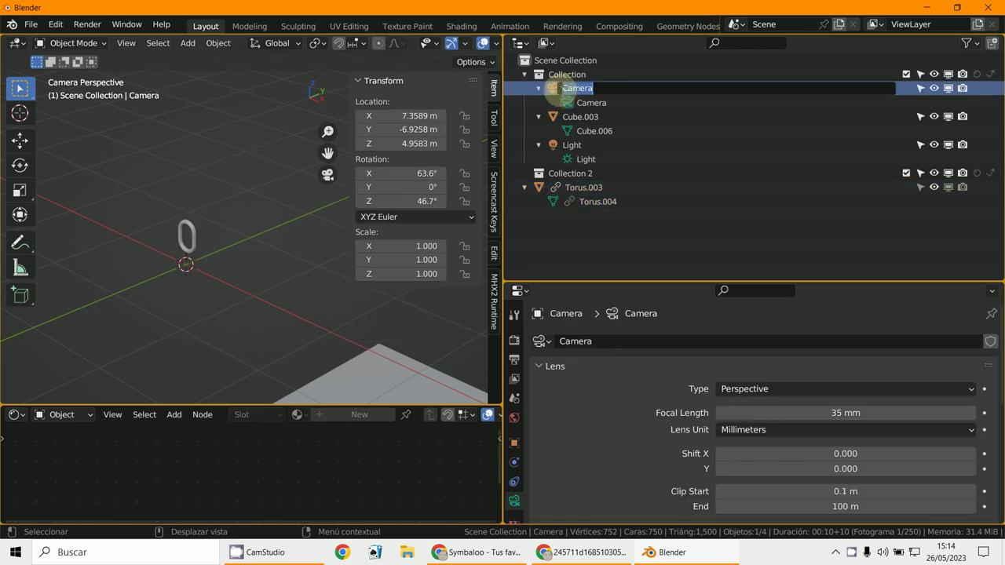
{"action": "key", "text": "Return"}
{"action": "left_click", "coordinate": [558, 145]}
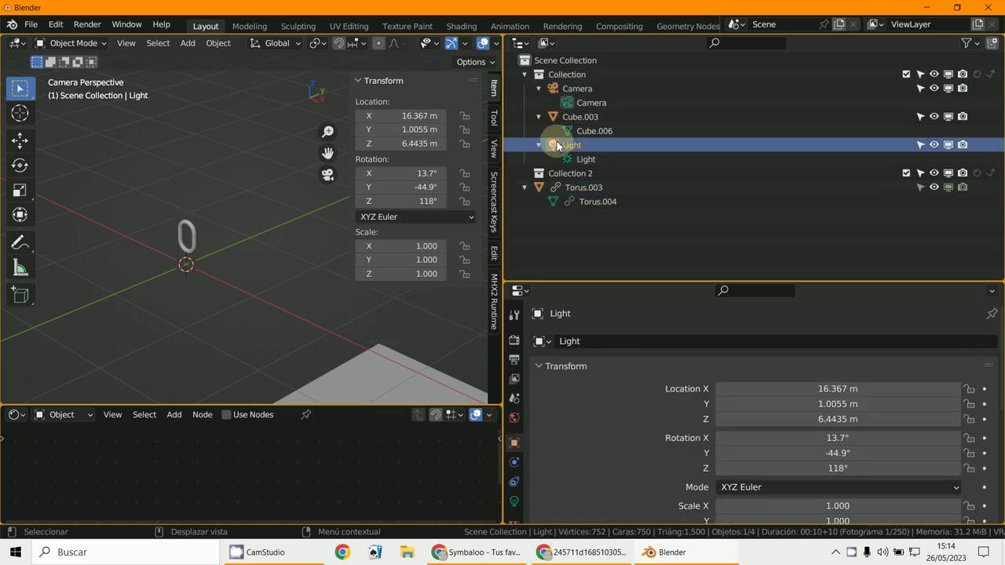
{"action": "left_click", "coordinate": [560, 171]}
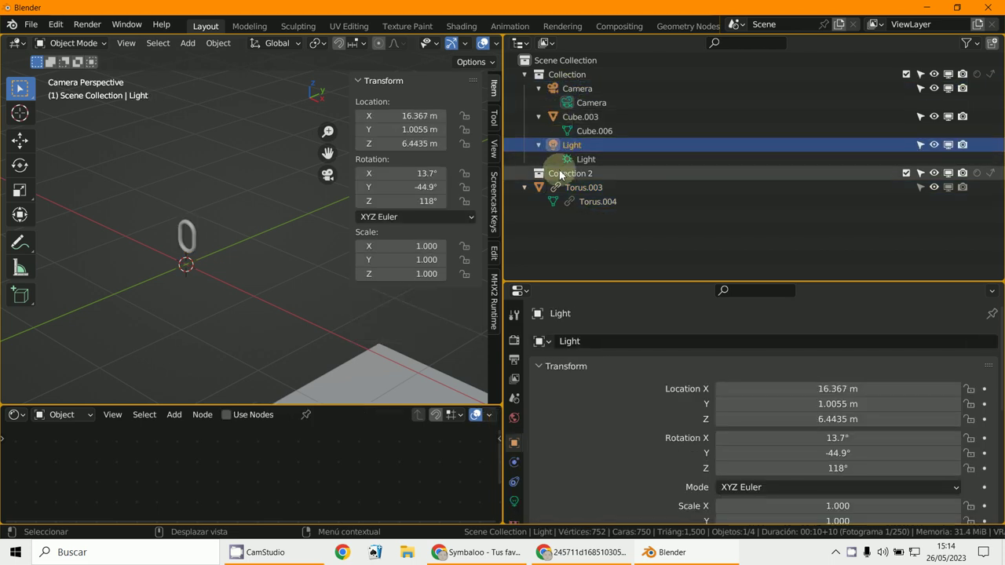
{"action": "left_click", "coordinate": [561, 117]}
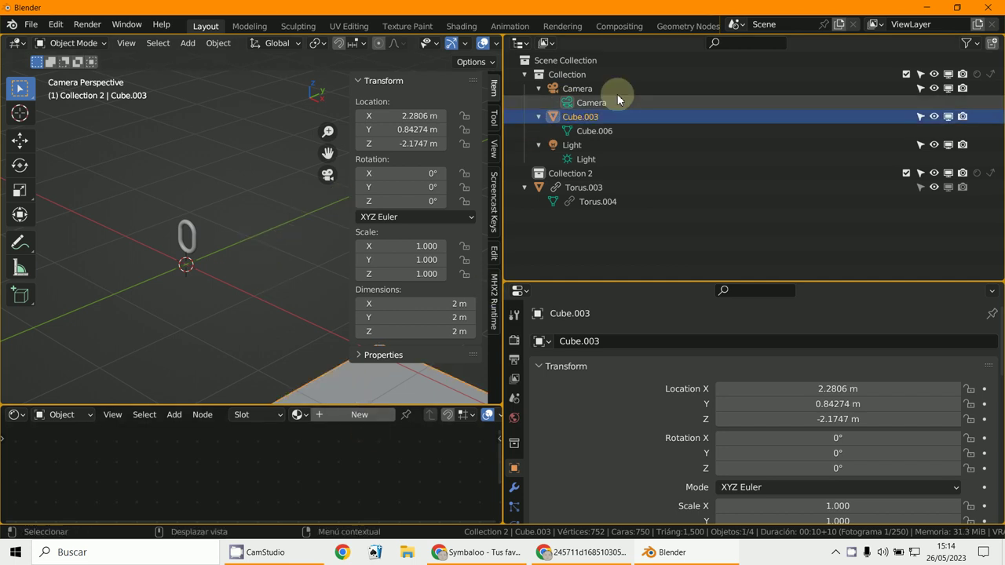
{"action": "left_click", "coordinate": [583, 134]}
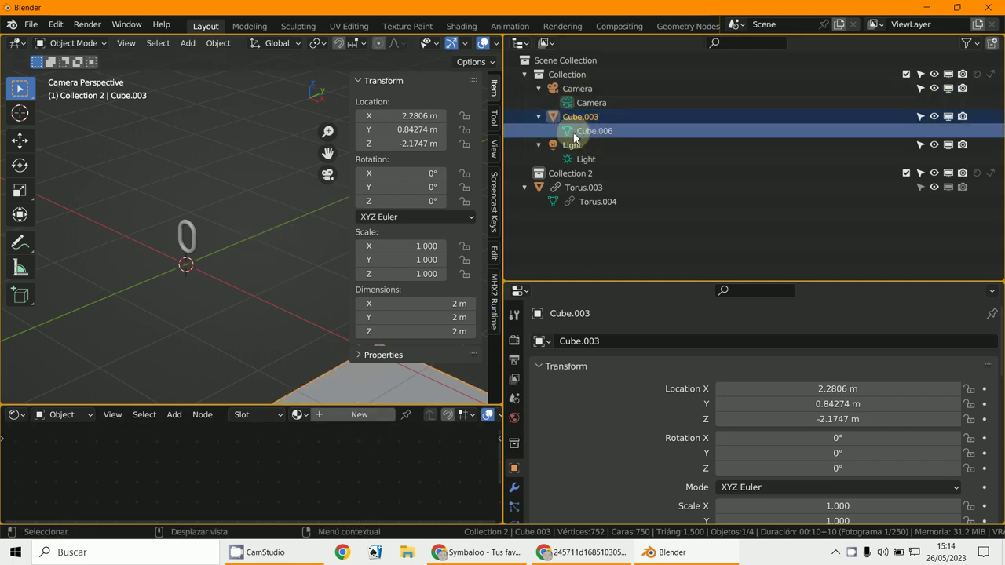